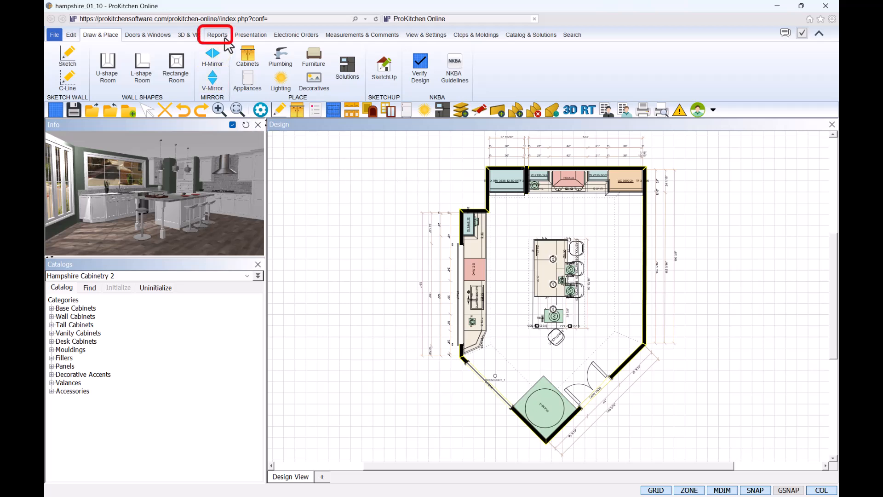
Open the Hampshire Cabinetry manufacturer report setup and set the dealer multiplier to .25 in the additional report data
click(225, 37)
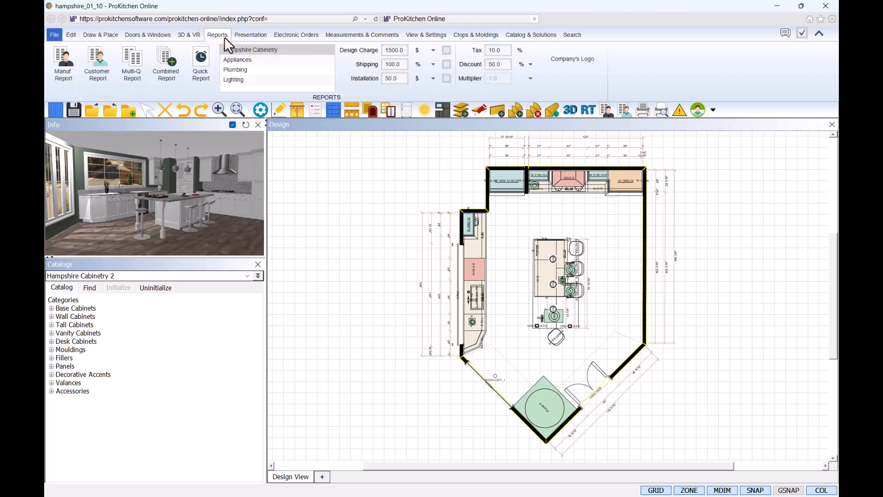
click(70, 83)
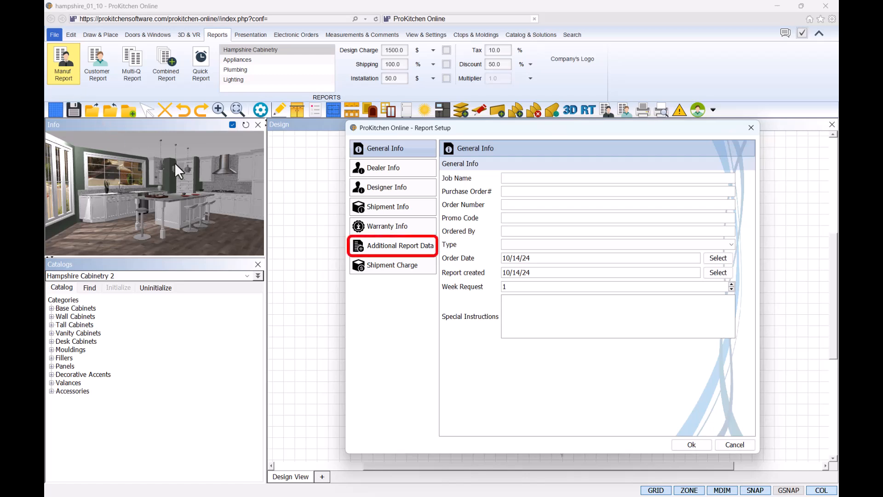
click(366, 252)
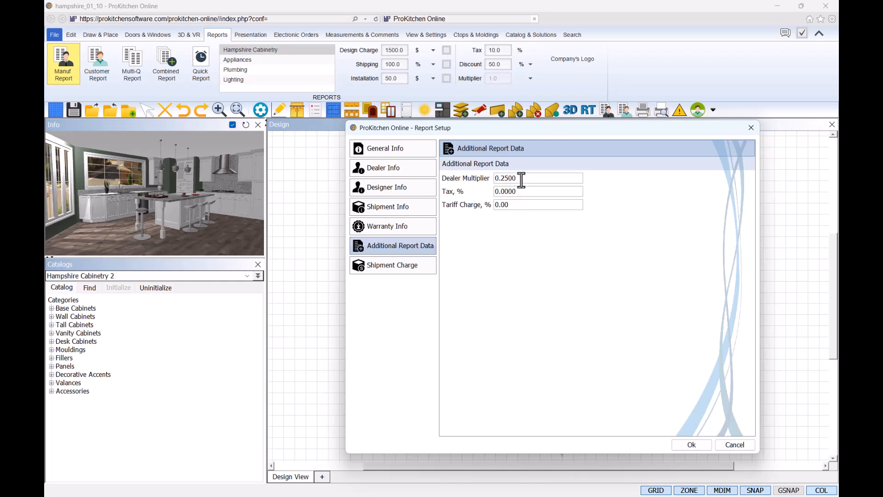
drag(533, 178, 496, 178)
key(BackSpace)
text(.35)
key(BackSpace)
key(BackSpace)
text(25)
drag(529, 191, 479, 203)
Generate the manufacturer report, page through to its price totals on the last page, and close it
click(691, 445)
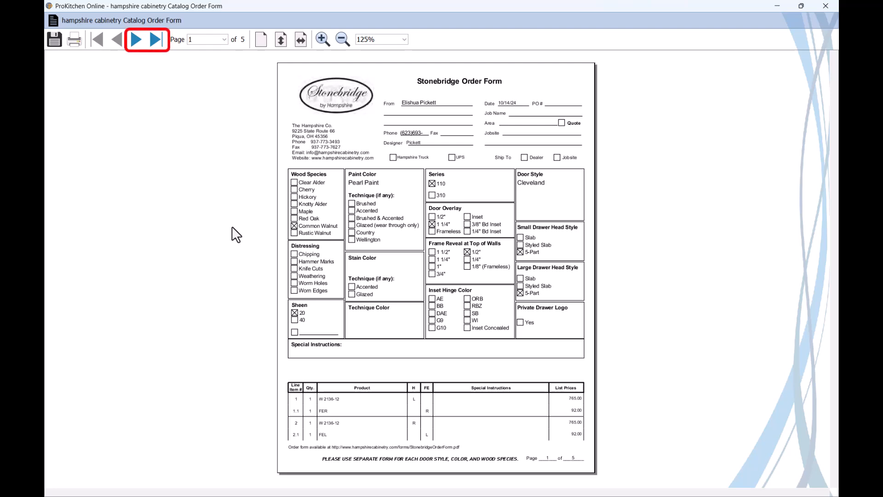
click(135, 45)
click(134, 47)
click(135, 46)
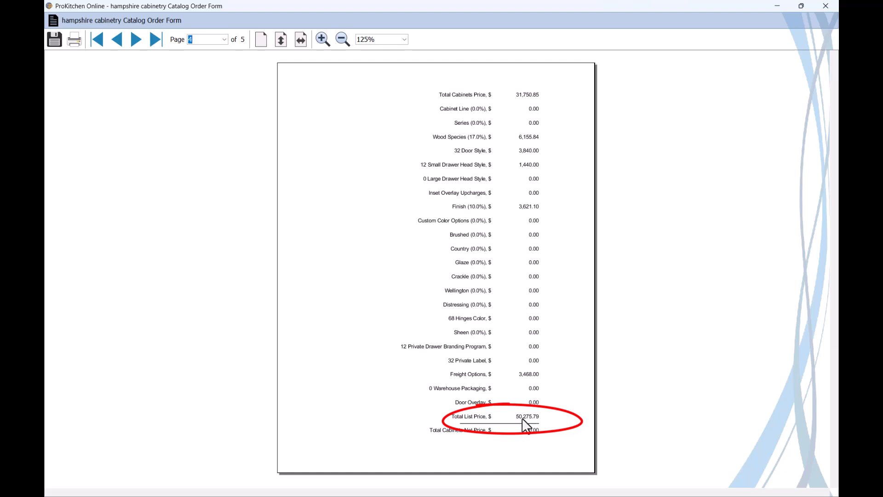
click(135, 41)
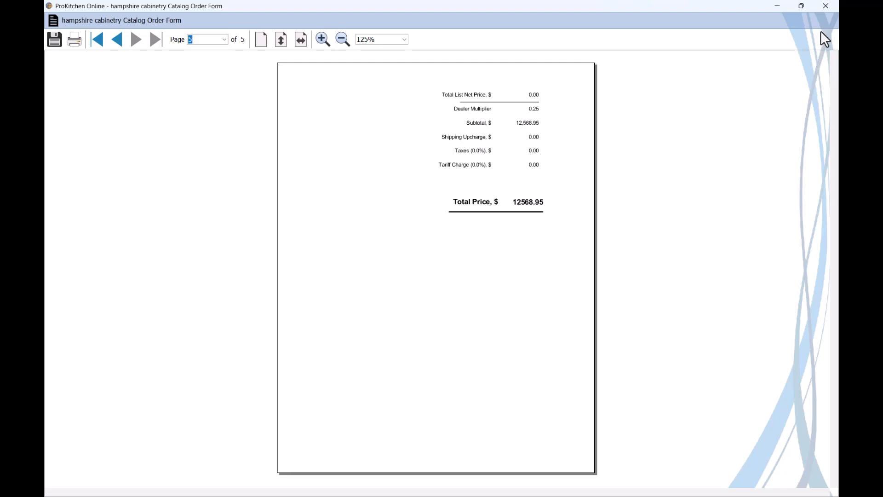
click(827, 7)
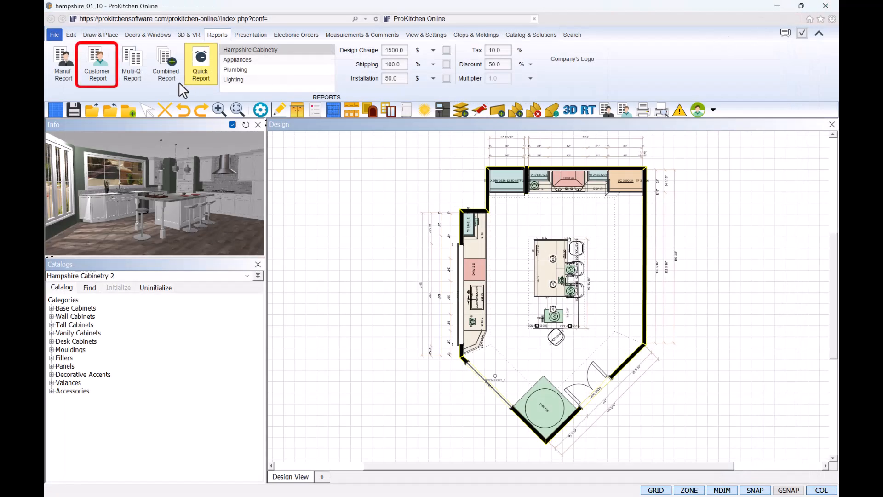
Open the customer report settings for Hampshire Cabinetry and set the sales tax, design charge and shipping to 0
click(109, 70)
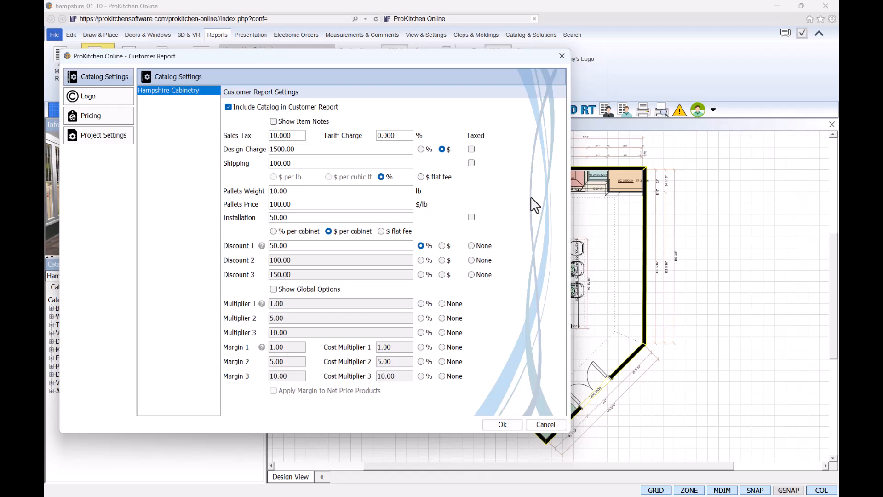
double_click(297, 135)
text(0)
click(397, 136)
double_click(285, 149)
text(0)
click(303, 164)
double_click(285, 164)
text(0)
Set the pallets weight, pallets price and installation charge to 0 for Hampshire Cabinetry
double_click(290, 191)
text(0)
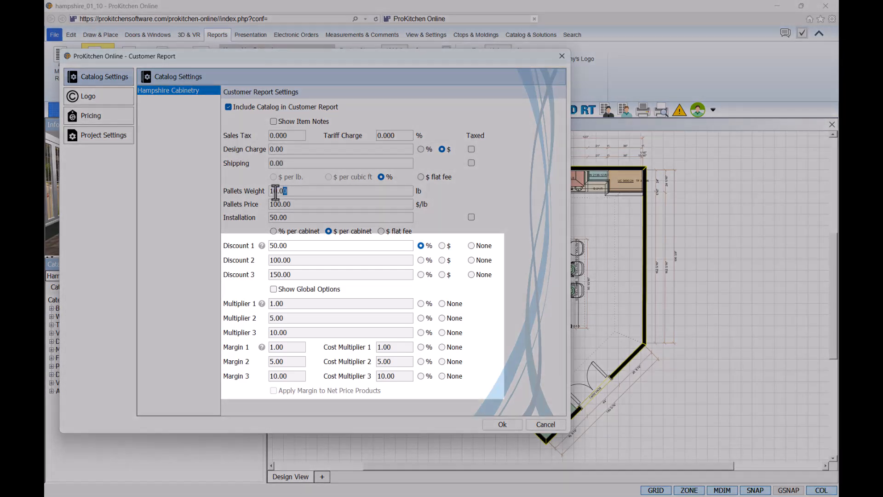
double_click(283, 204)
text(0)
drag(292, 217, 275, 216)
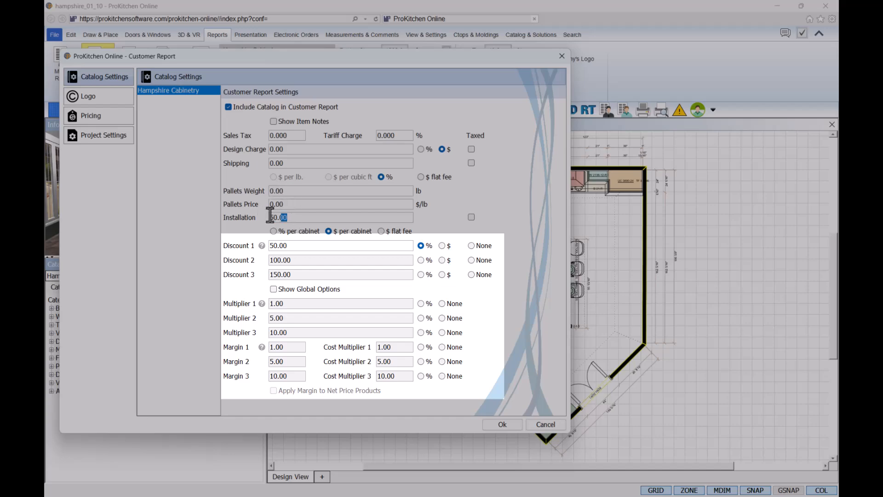
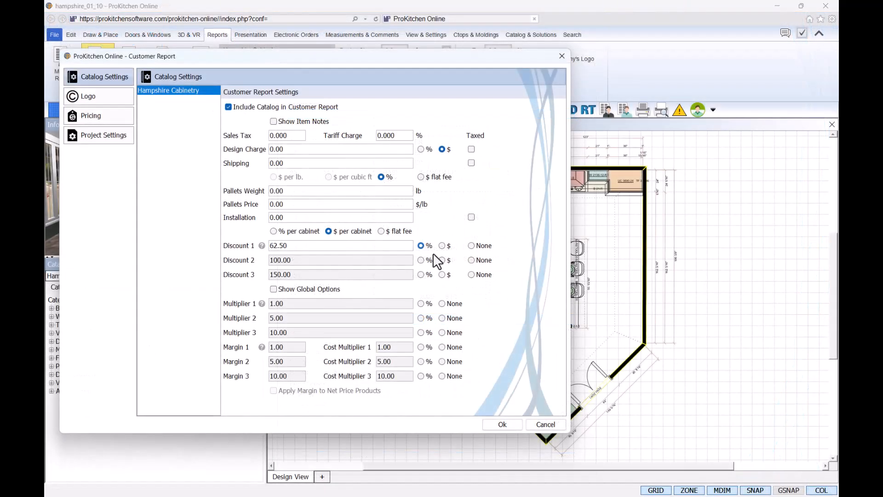
Generate the customer report with Discount 1 as a dollar amount of 30000 and page through to its totals
click(442, 246)
double_click(270, 246)
text(30000)
click(503, 423)
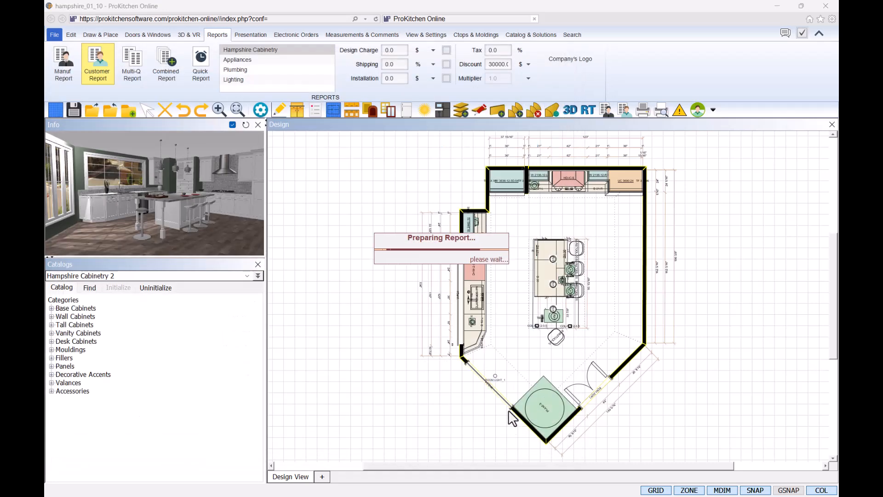
click(140, 44)
click(140, 43)
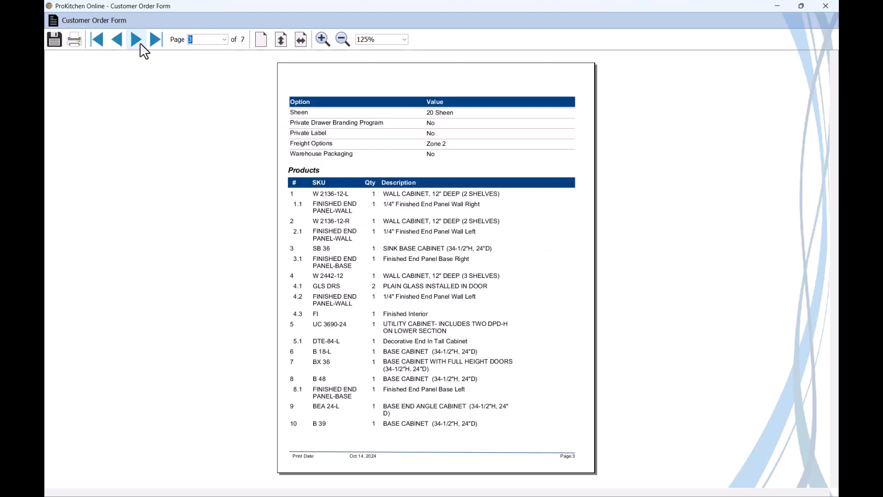
click(140, 43)
click(139, 42)
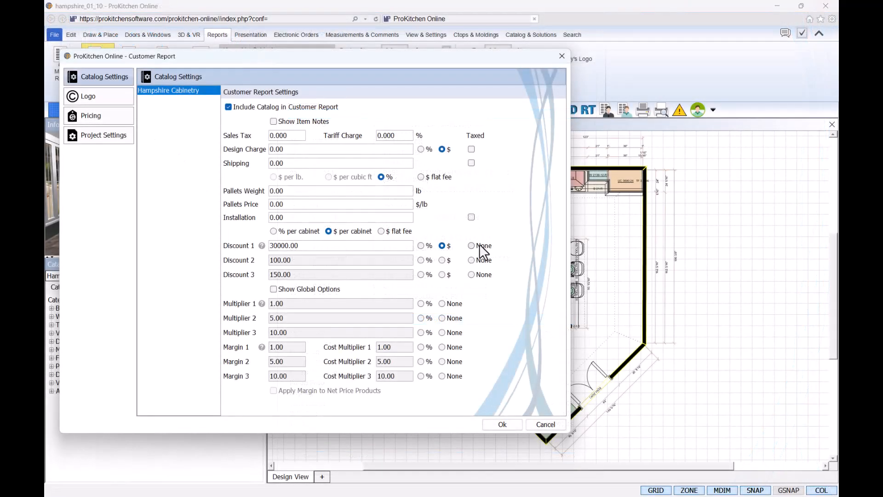
Replace Discount 1 with a Multiplier 1 of 37.5%, generate the customer report and page through to its totals
click(480, 245)
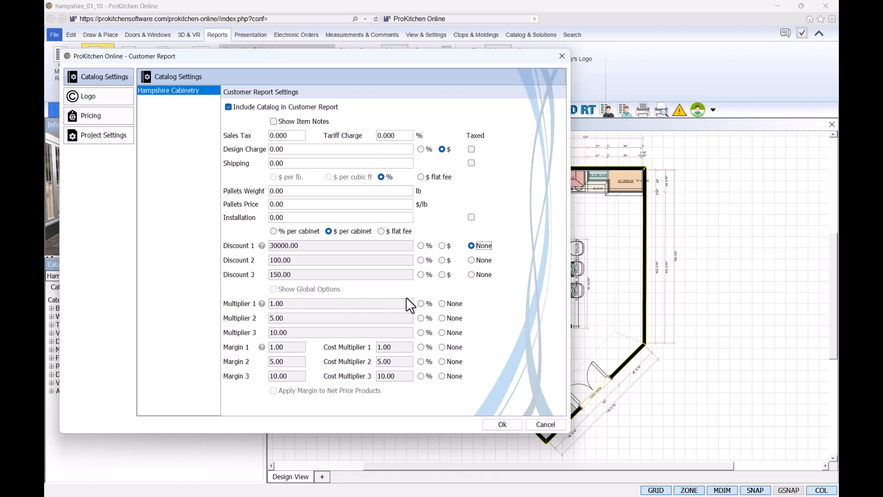
click(420, 304)
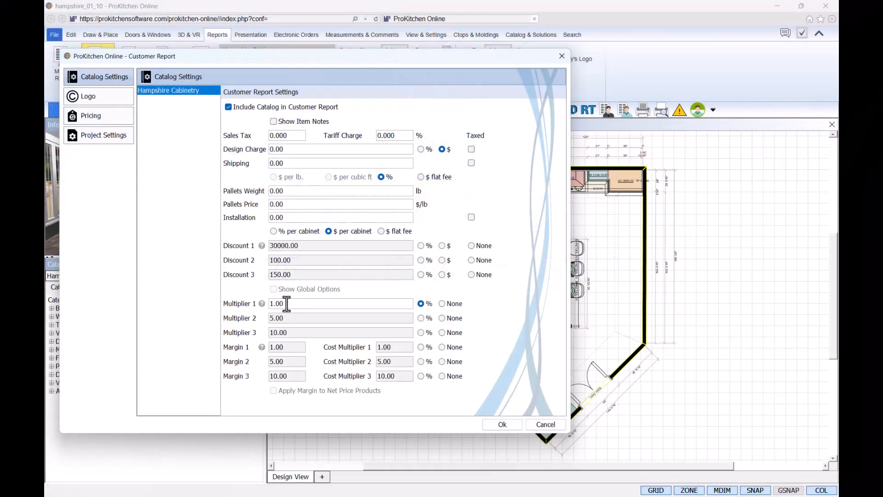
drag(291, 304, 269, 304)
text(37.5)
click(512, 426)
click(136, 41)
click(136, 41)
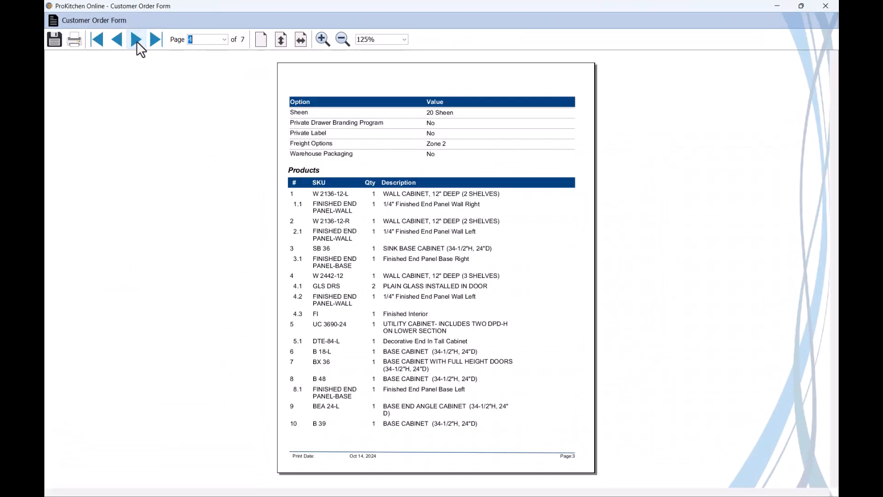
click(137, 41)
click(136, 41)
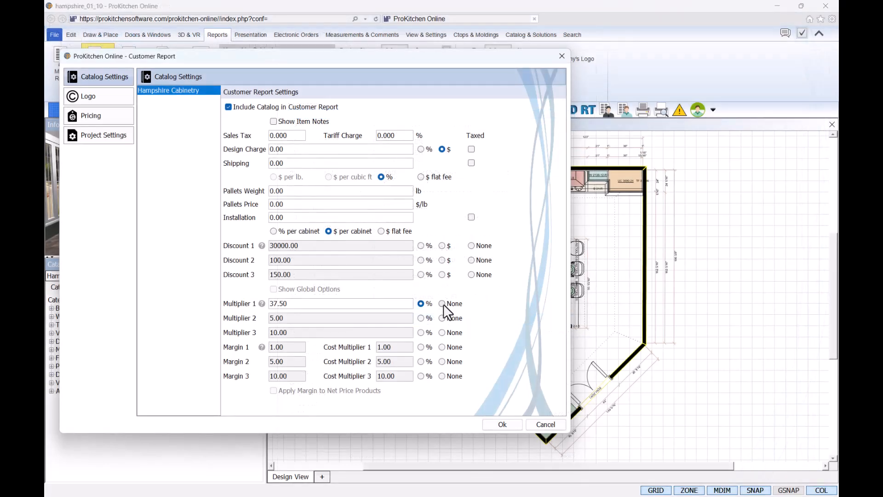
Turn off Multiplier 1 and enable Margin 1 at 33.33% with Cost Multiplier 1 set to 25
click(442, 303)
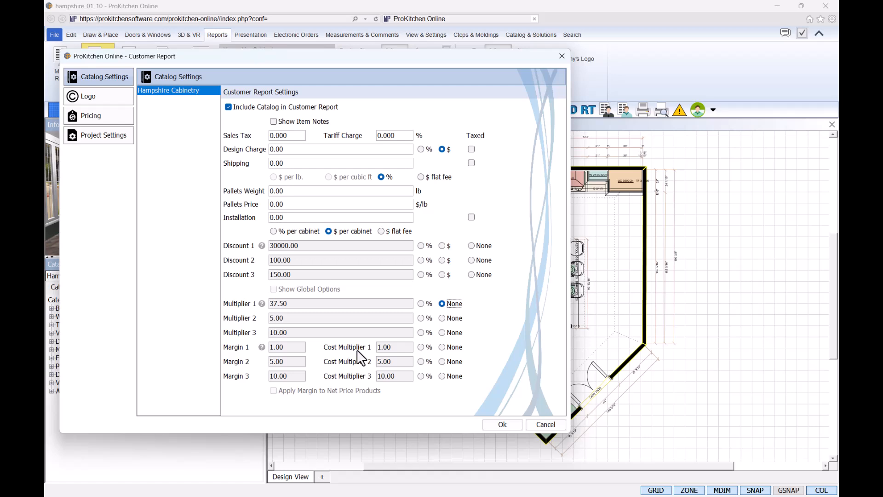
click(421, 346)
drag(301, 347, 259, 347)
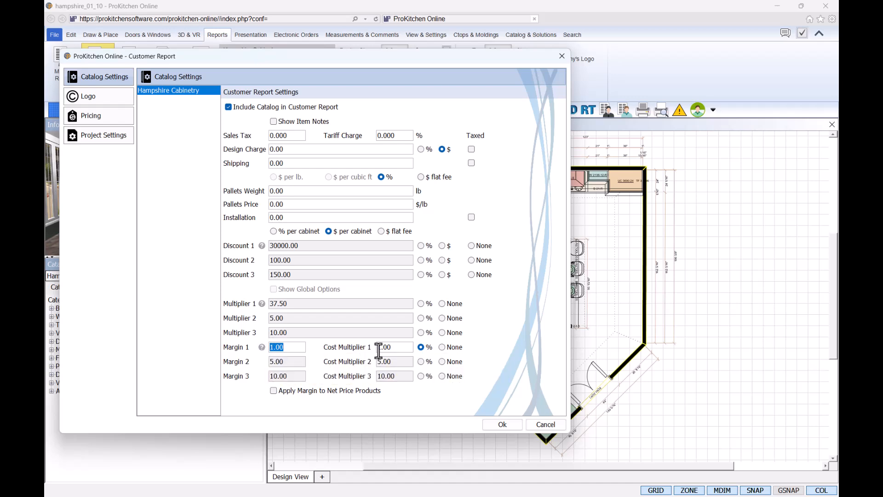
drag(398, 347, 363, 350)
double_click(279, 348)
text(33.33)
drag(401, 346, 359, 347)
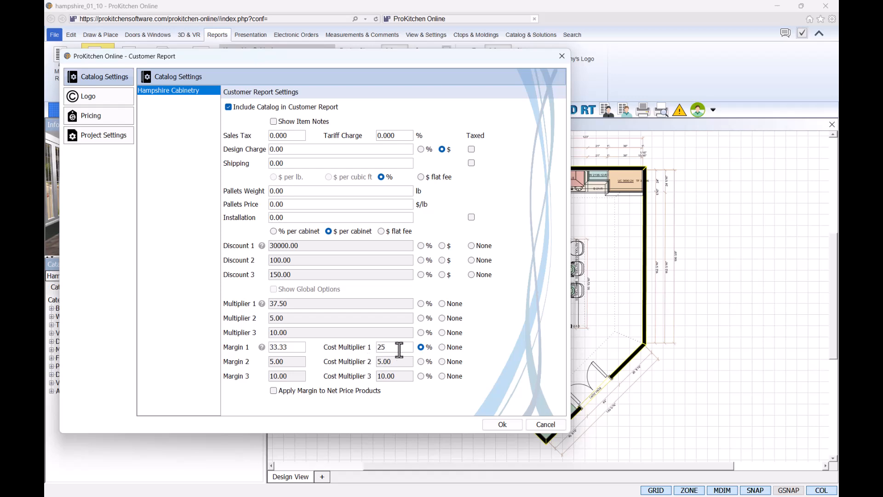
click(274, 390)
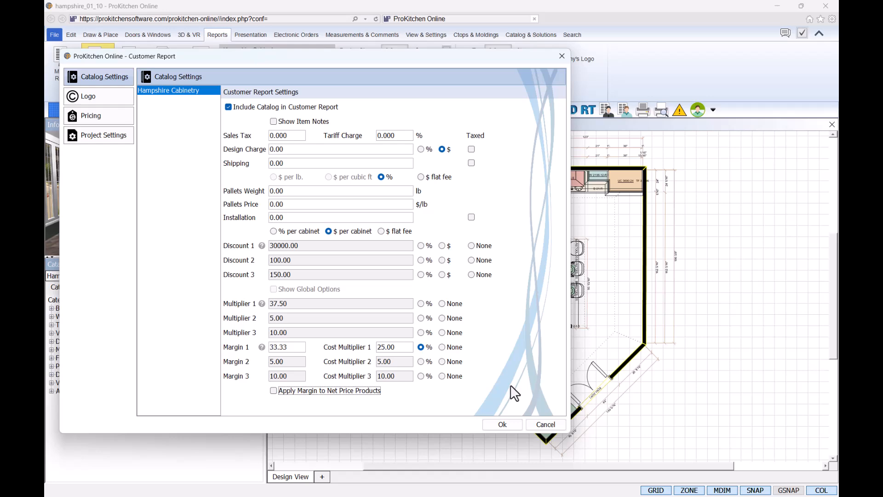
Generate the customer report with the margin pricing and page through to the totals on page 5
click(517, 423)
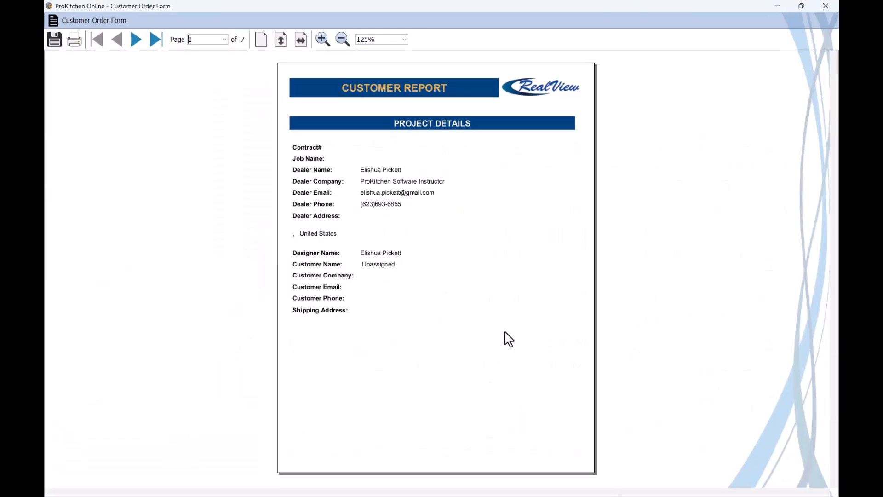
click(137, 39)
click(137, 40)
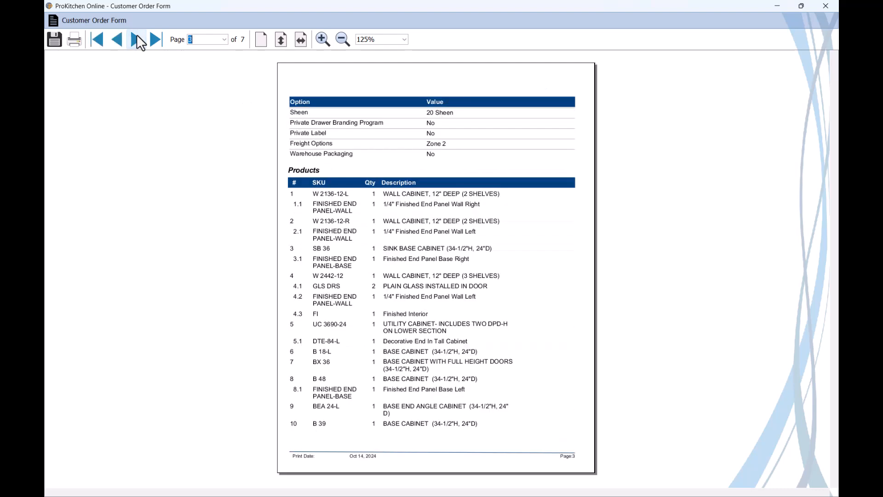
click(137, 40)
click(137, 40)
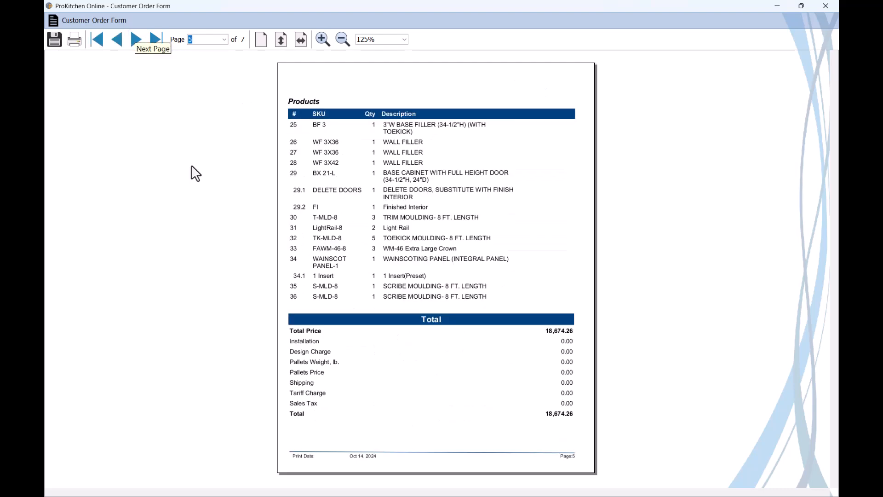
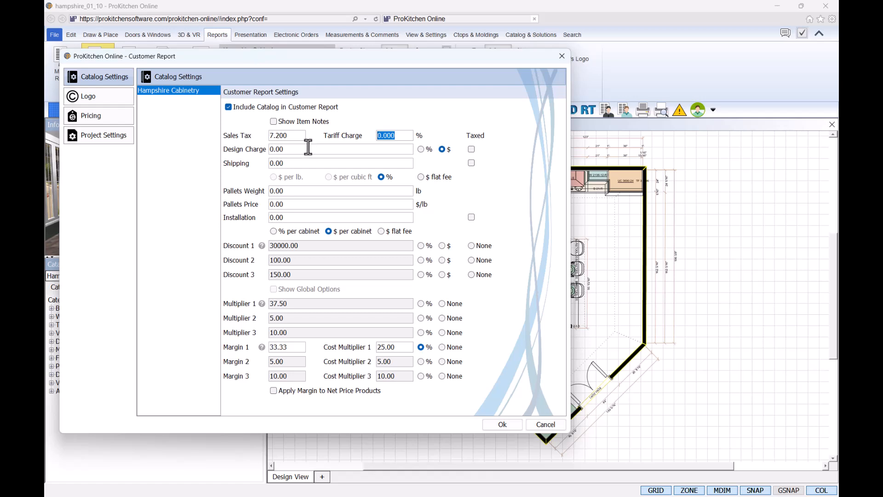
Set an untaxed design charge of $500 and a shipping charge of $250 as a flat fee
click(308, 148)
key(ctrl+a)
text(5)
click(471, 149)
click(471, 149)
drag(300, 165, 260, 164)
text(250)
click(421, 177)
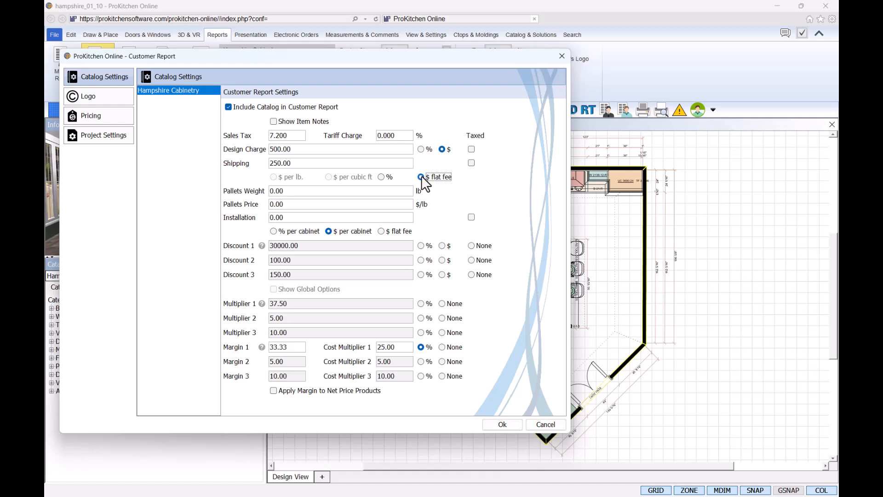
Set the pallets weight to 2000 lb, the pallets price to 3 $/lb and installation to $50 per cabinet
click(296, 190)
double_click(297, 190)
text(2000)
click(290, 203)
double_click(290, 203)
text(3)
click(298, 217)
double_click(286, 217)
text(350)
drag(301, 217, 262, 220)
text(50)
click(328, 230)
Keep Margin 1 as the active percentage pricing option and apply the customer report settings
click(421, 246)
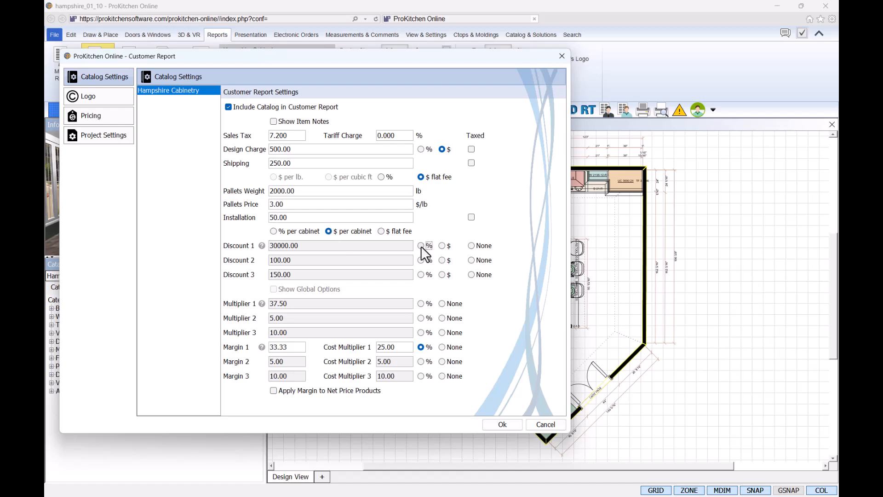
click(421, 304)
click(420, 347)
click(500, 423)
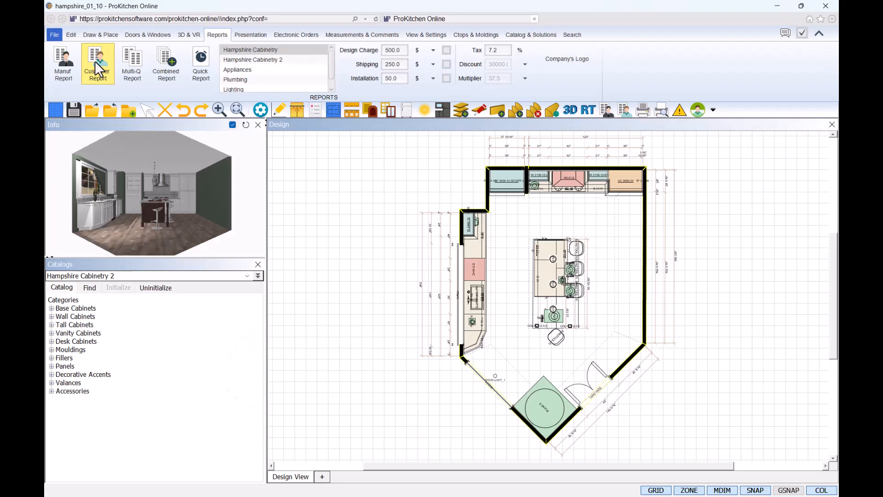
In the customer report settings for Hampshire Cabinetry 2, set sales tax to 7.2% and tariff, design and shipping charges to 0
click(94, 61)
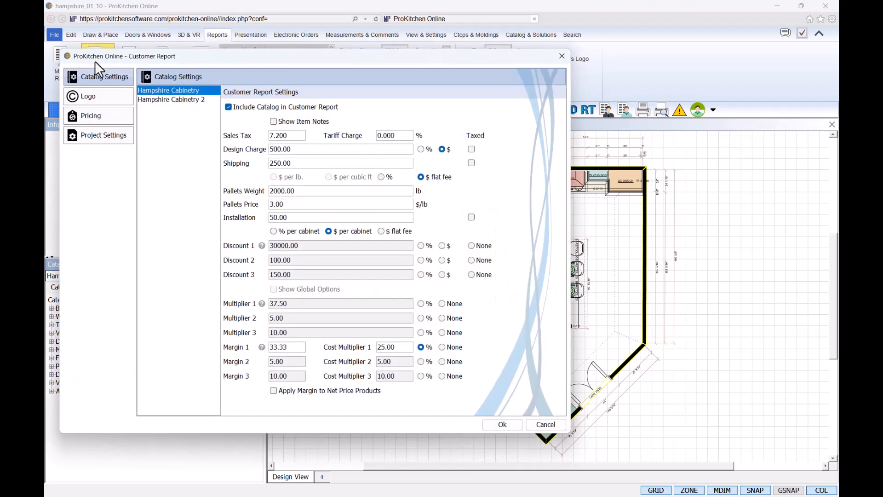
drag(280, 60, 436, 77)
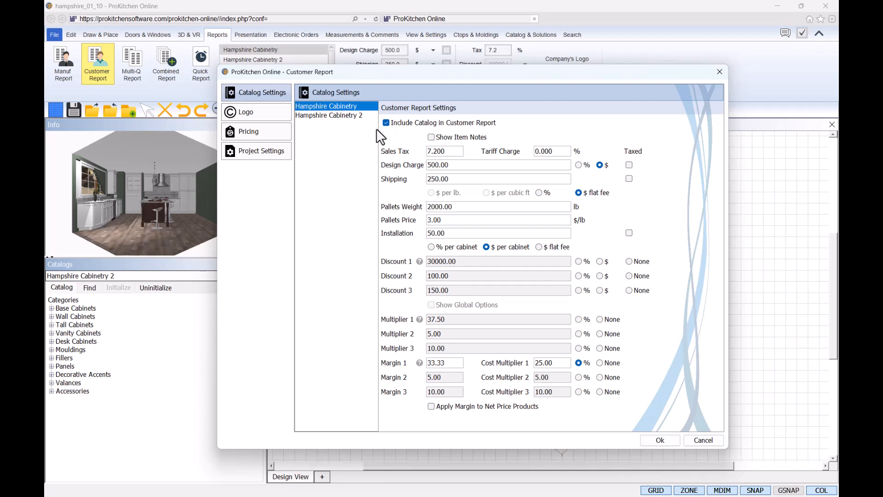
click(370, 115)
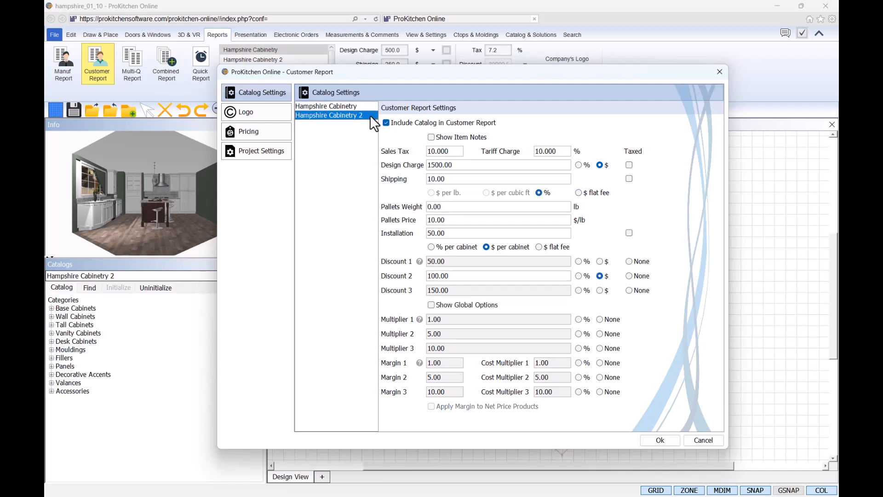
text(7.2)
drag(562, 147, 516, 144)
key(BackSpace)
drag(466, 164, 405, 166)
key(BackSpace)
drag(458, 179, 402, 180)
text(0)
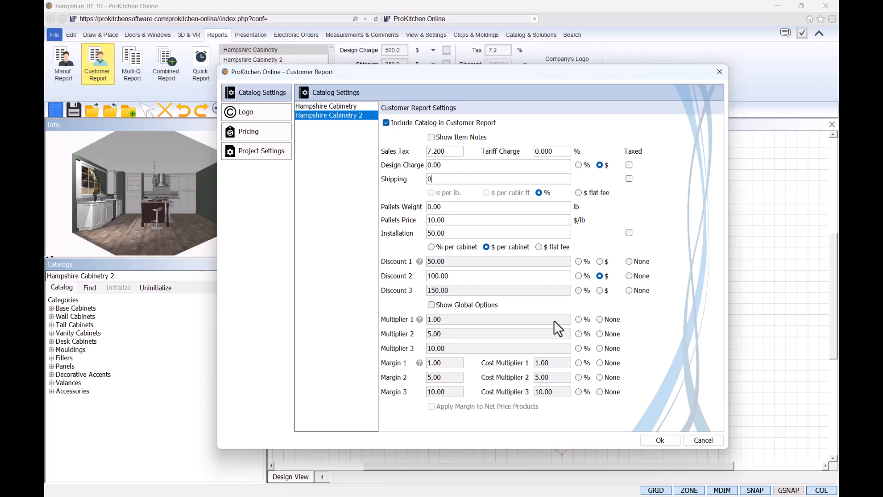
Enable Multiplier 1 at 37.5% for Hampshire Cabinetry 2 and generate the customer report
click(577, 318)
drag(455, 317, 421, 316)
text(37.5)
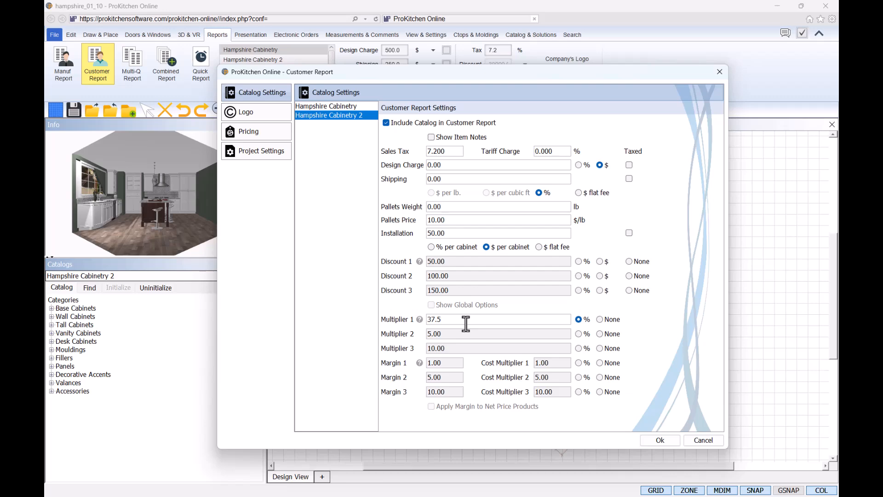
click(659, 441)
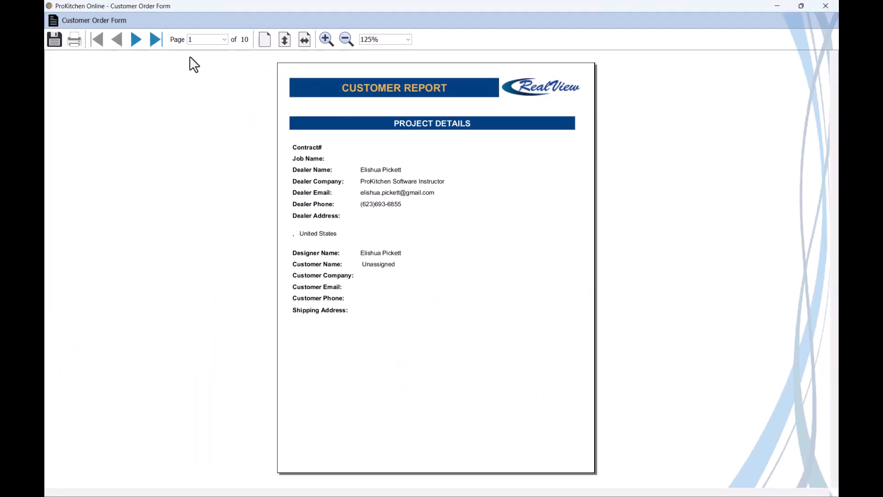
Page through the customer report to examine the products, each catalog's totals and the job total
click(137, 40)
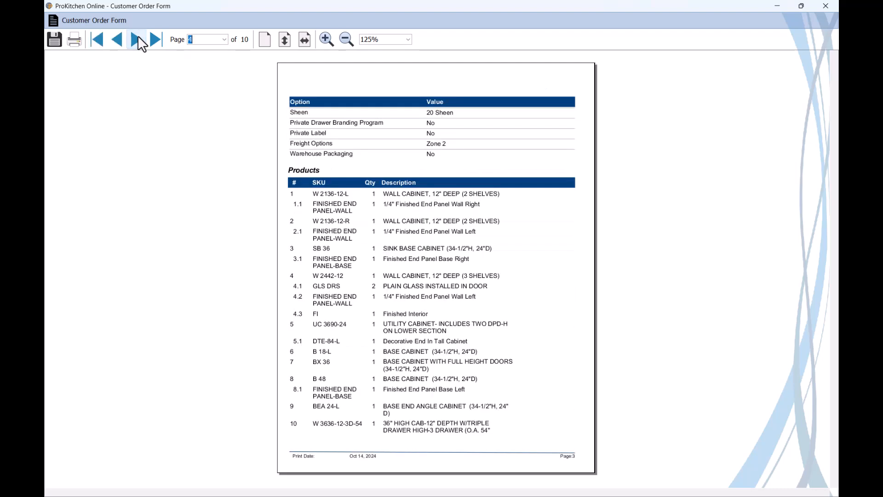
click(138, 39)
click(138, 42)
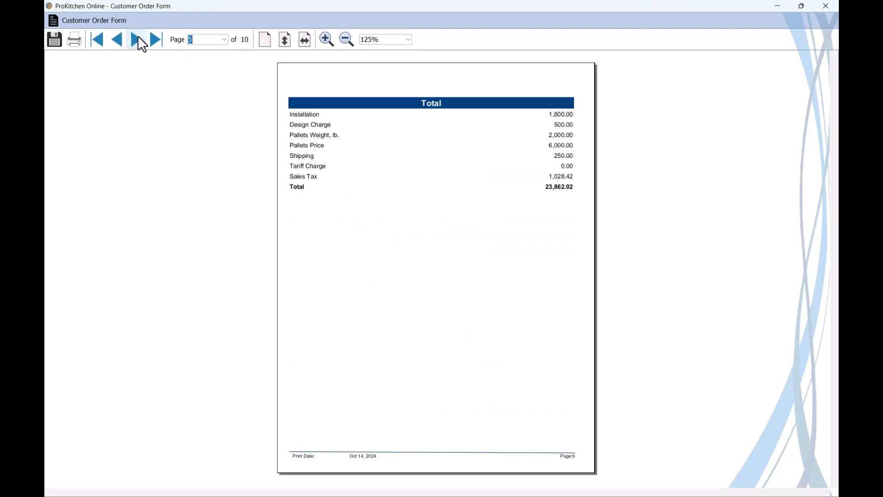
click(138, 41)
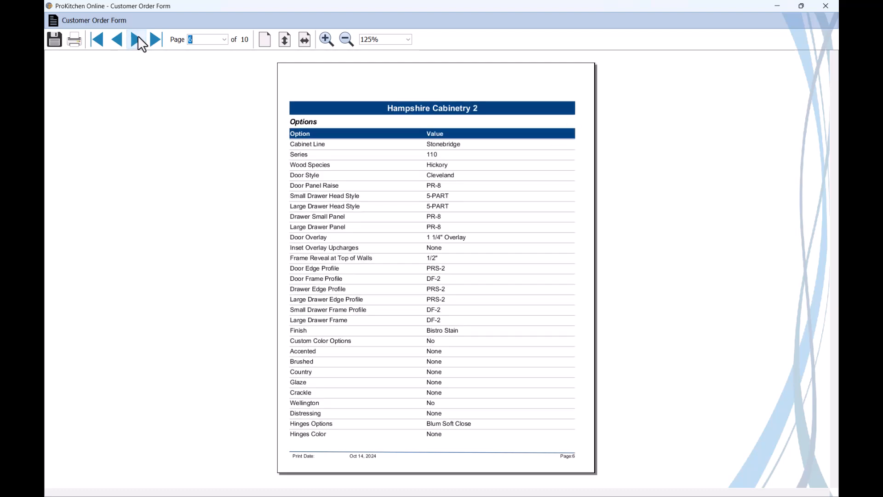
click(138, 39)
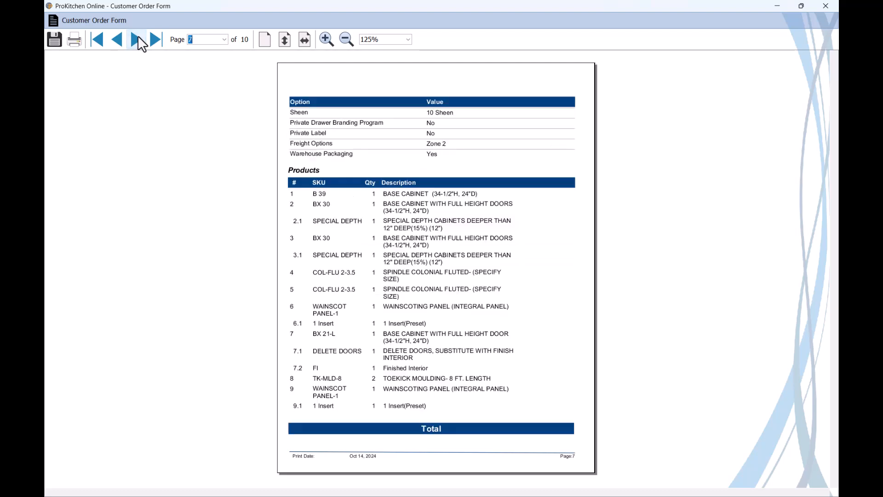
click(138, 40)
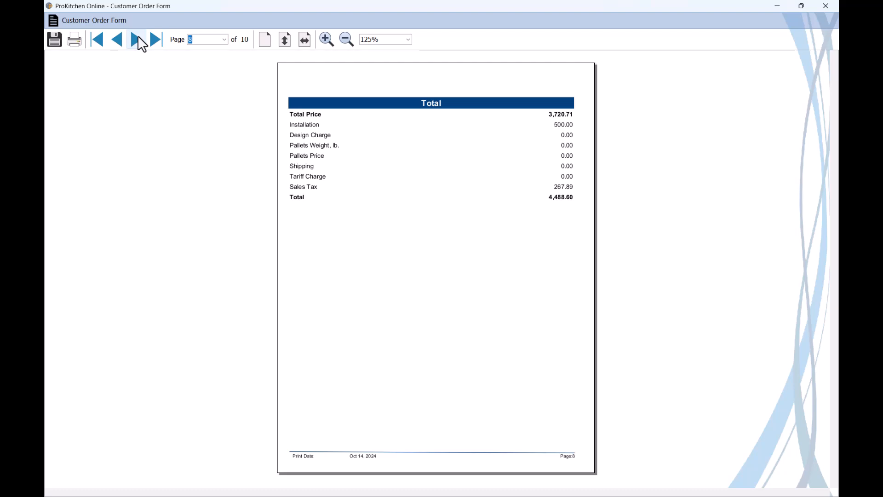
click(138, 40)
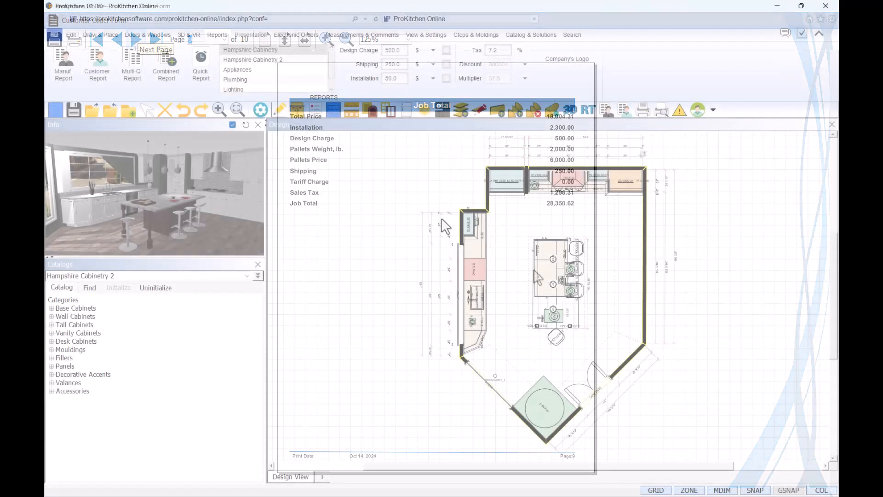
Open the default customer report settings for the Adelphi Kitchens 75th Anniversary Catalog
click(443, 35)
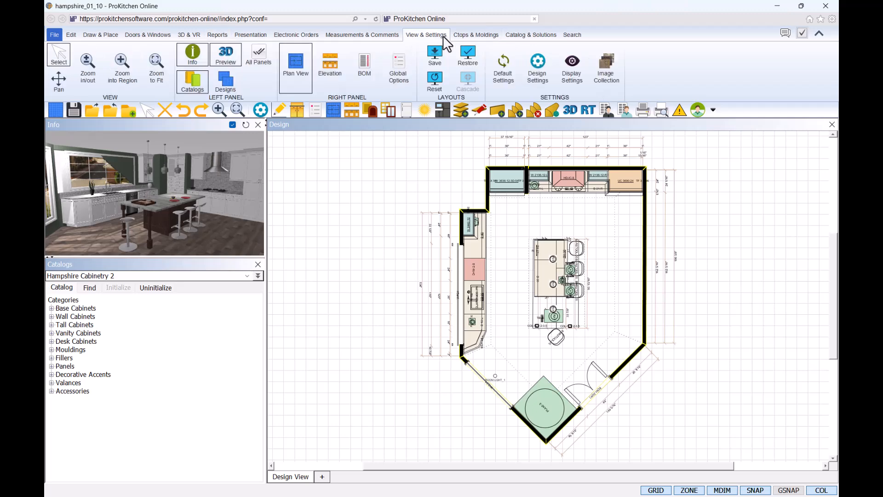
click(513, 69)
click(302, 222)
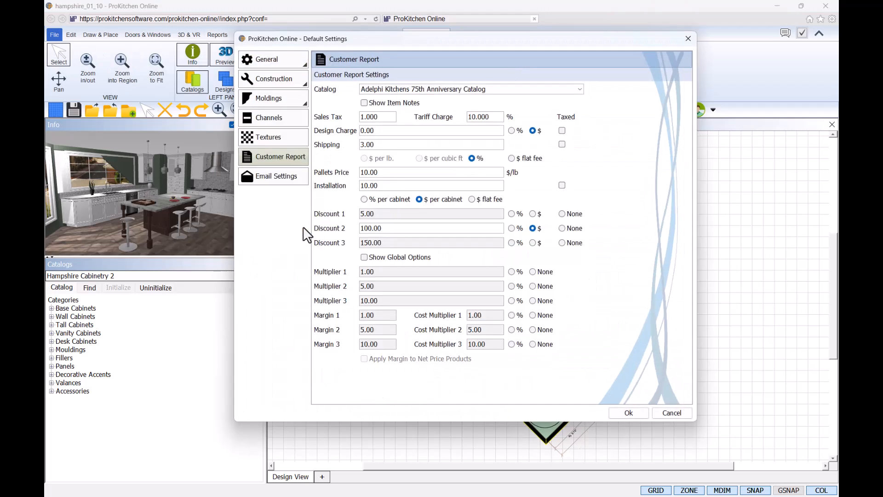
click(558, 91)
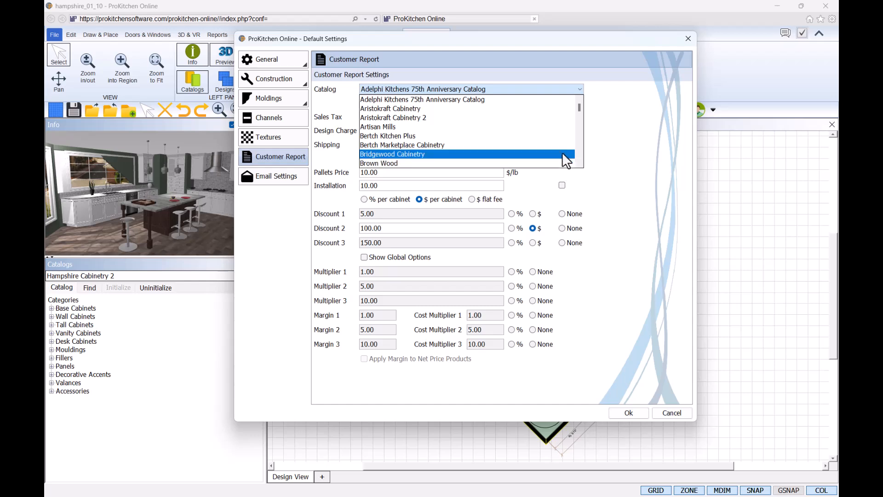
click(430, 99)
Set the catalog's default sales tax to 7.2%, tariff charge to 0, design charge to $250 and shipping to a $250 flat fee
drag(380, 117, 336, 115)
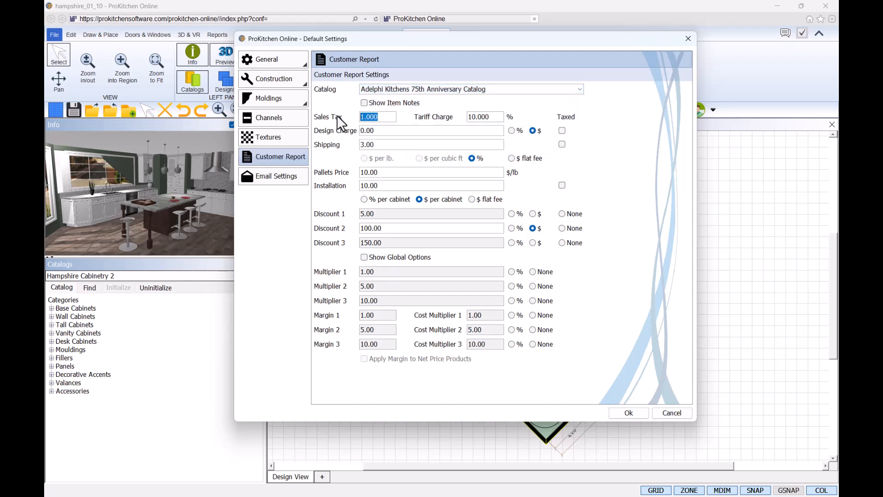
text(7.2)
drag(479, 115, 324, 135)
text(0)
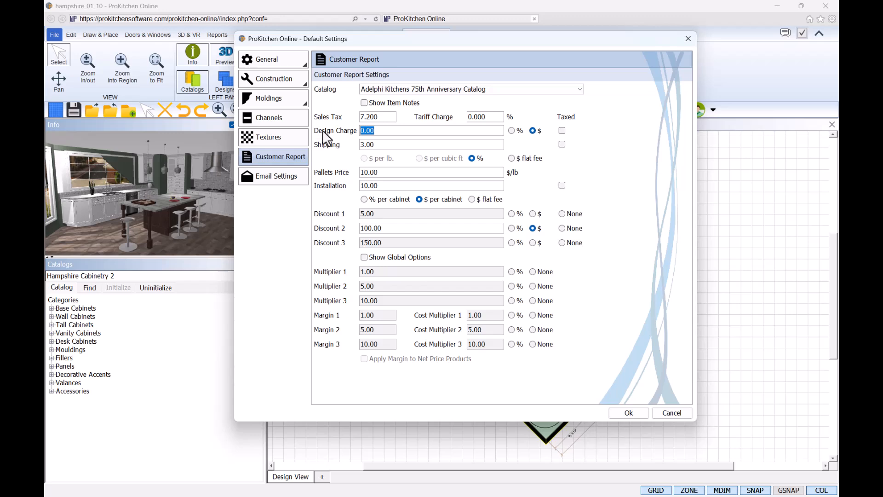
text(250)
click(389, 146)
drag(388, 145, 349, 146)
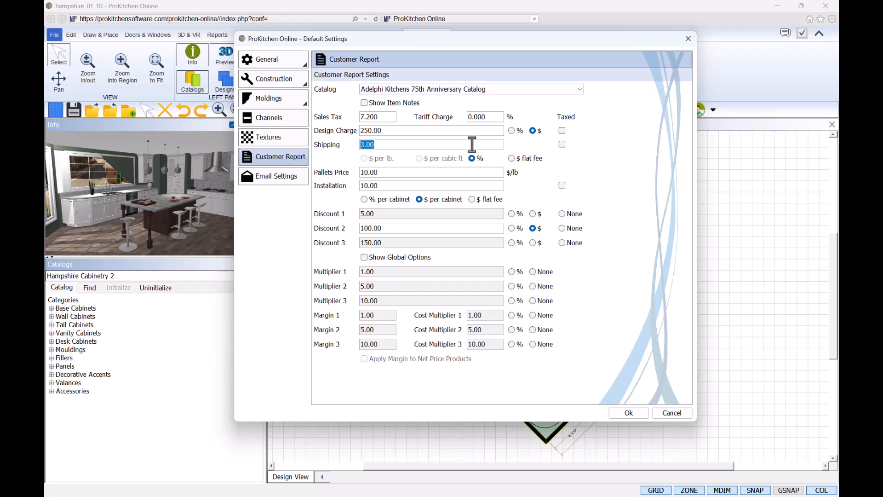
text(250)
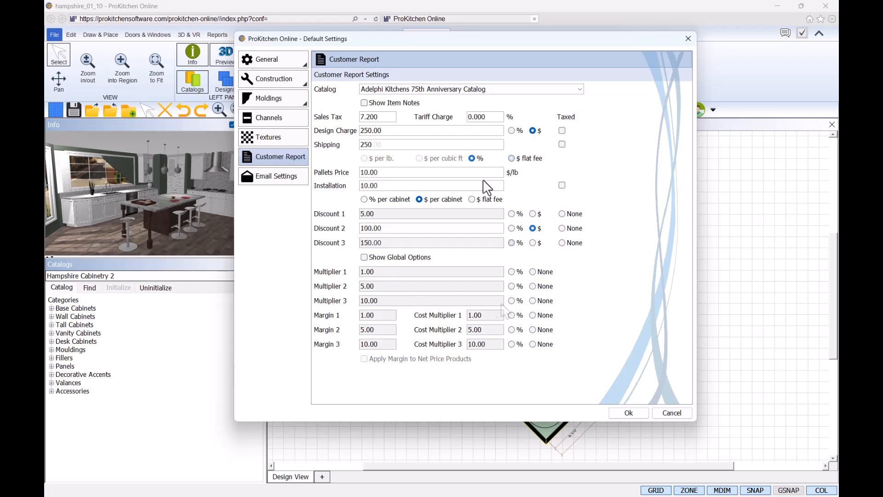
Set the catalog's default Margin 1 to 33.33% with Cost Multiplier 1 at 25
drag(391, 315, 342, 316)
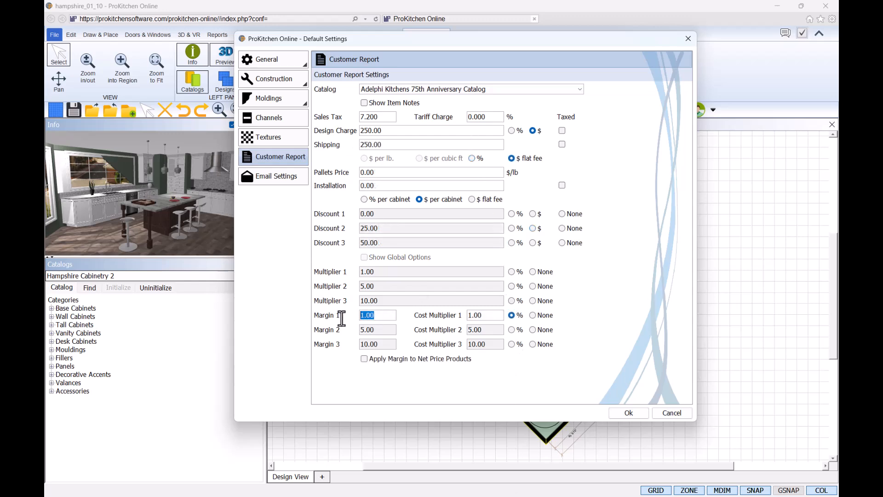
text(33.33)
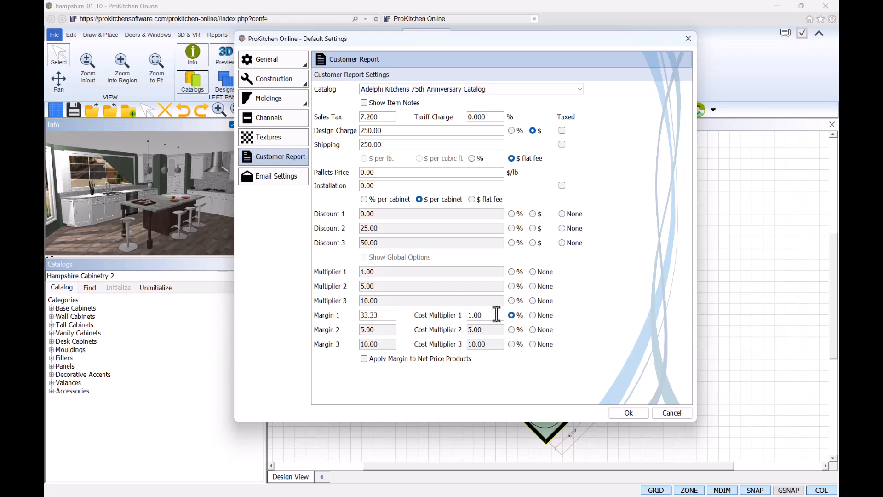
drag(497, 314, 438, 293)
text(25)
Set the default Margin 2 to 28% with Cost Multiplier 2 at 25, and Margin 3 to 22.15%
drag(391, 330, 342, 344)
text(28.0)
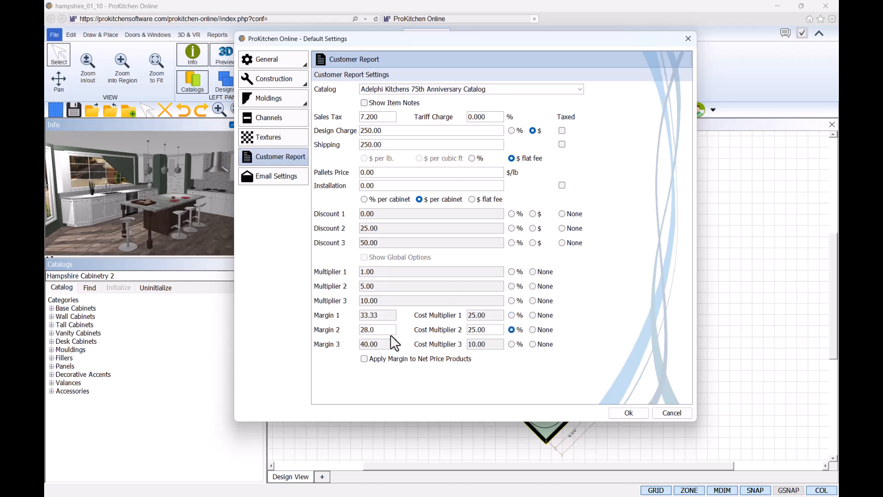
click(511, 344)
drag(390, 344, 358, 344)
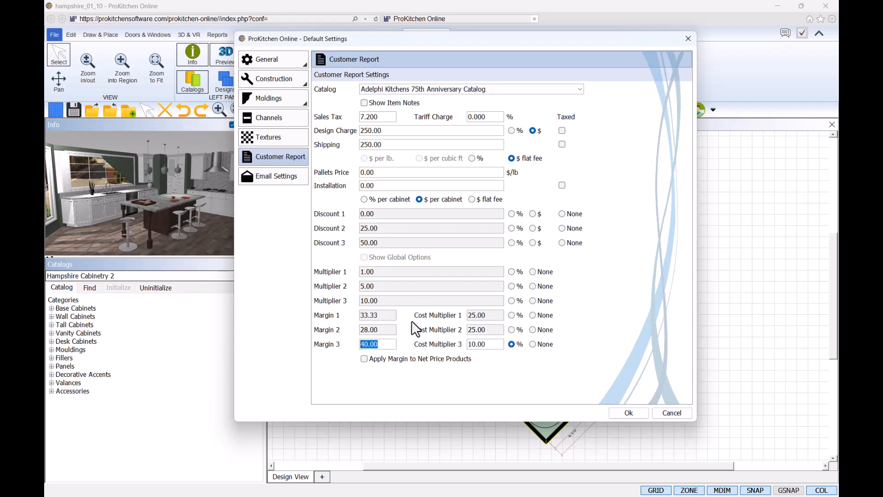
text(22.15)
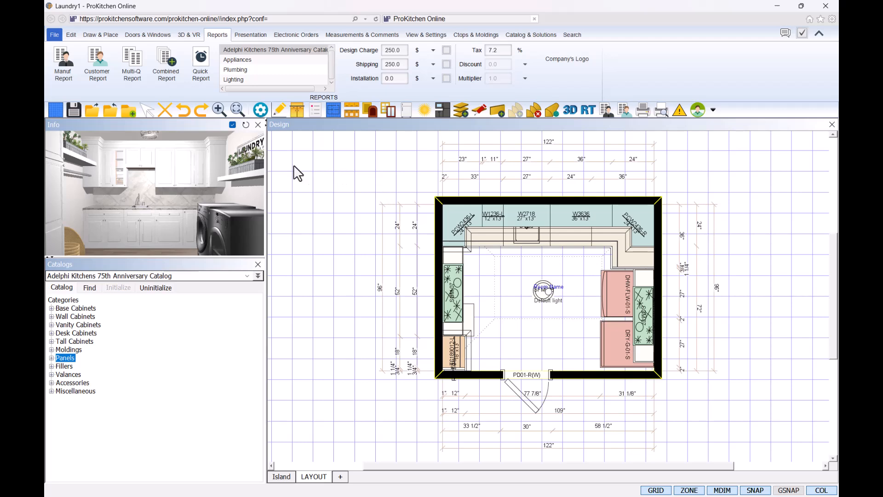
In the Laundry1 design's customer report settings, try the three margin options and make Margin 1 the active percentage
click(94, 67)
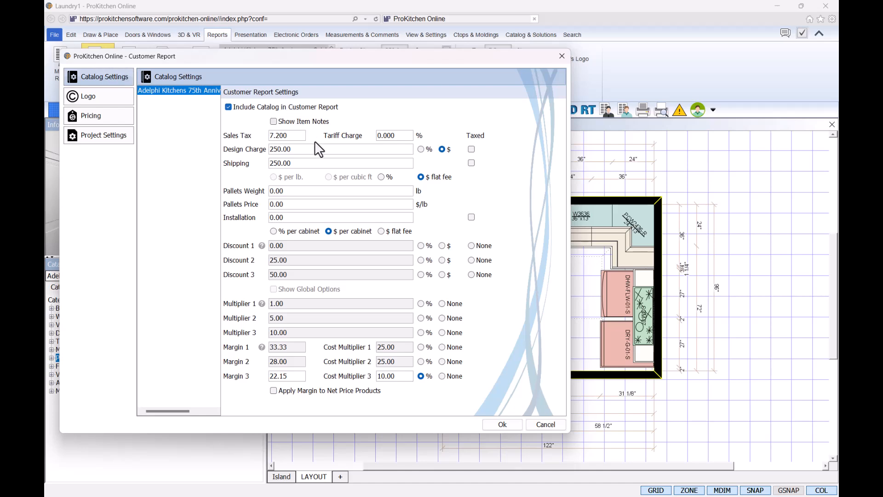
click(421, 348)
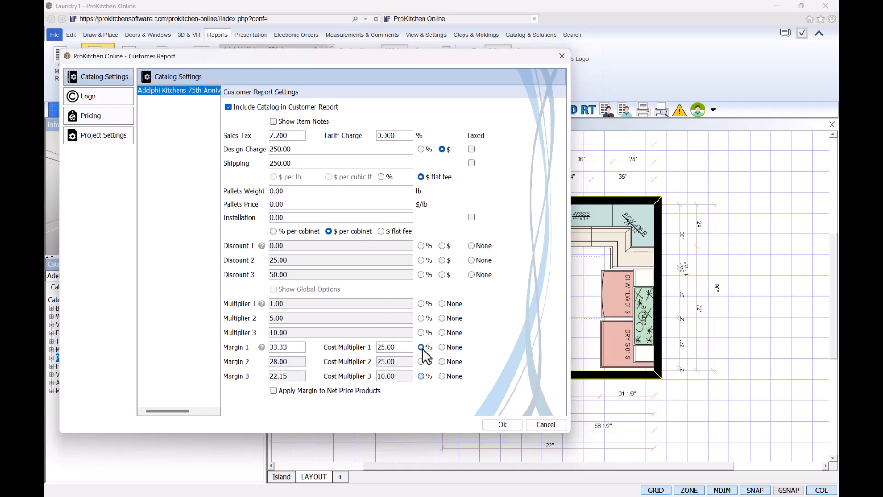
click(423, 362)
click(421, 376)
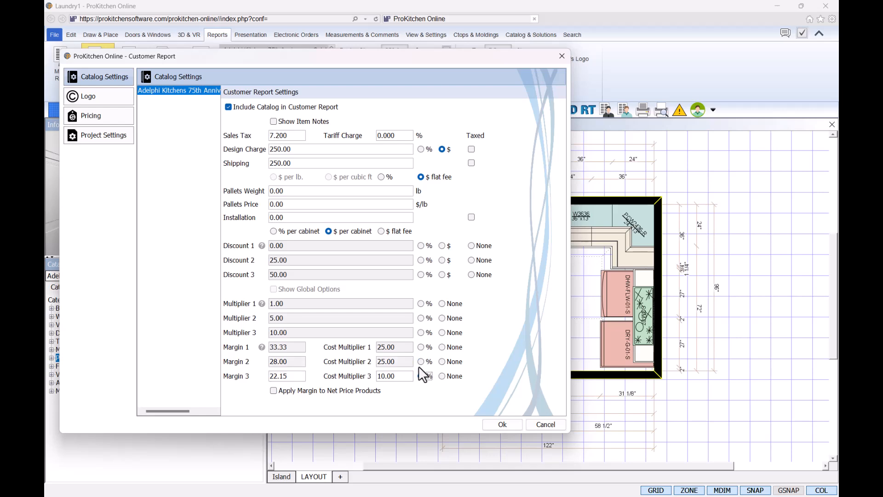
click(421, 348)
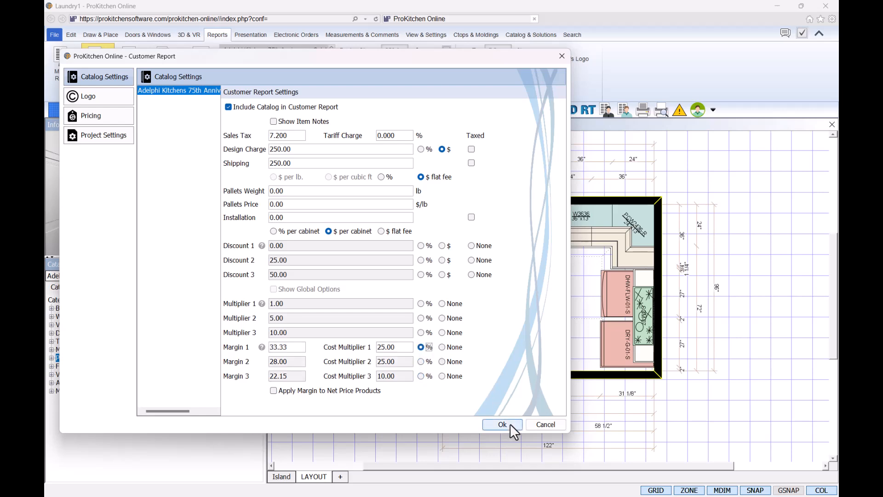